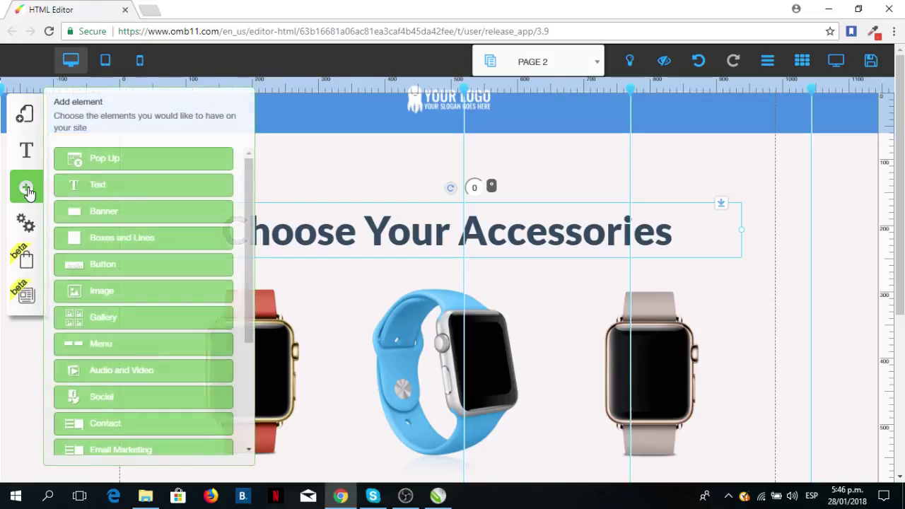
Add a classic square-cornered blue box to the page and place it over the start of the Choose Your Accessories heading
{"action": "left_click", "coordinate": [134, 240]}
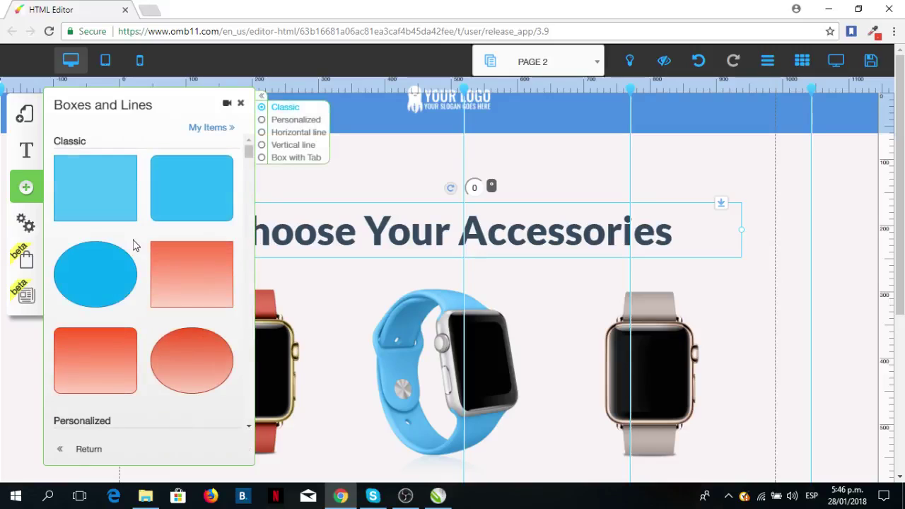
{"action": "left_click", "coordinate": [104, 185]}
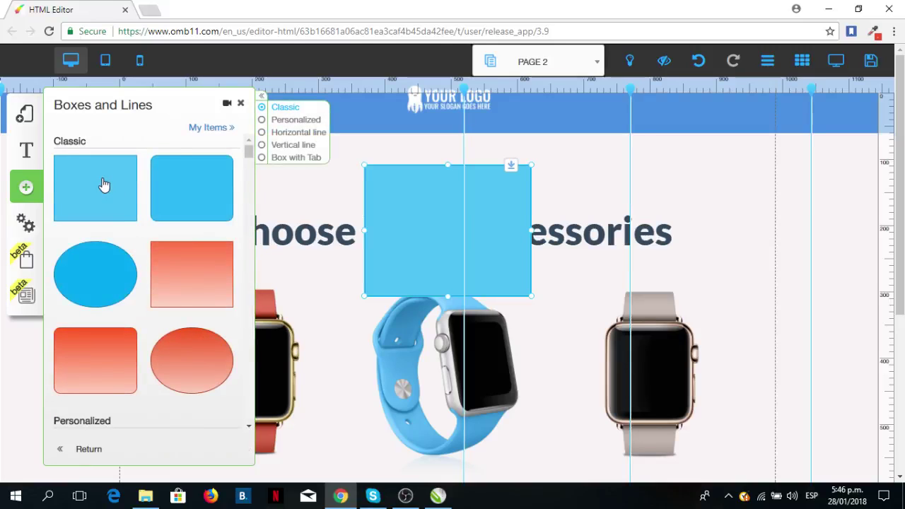
{"action": "left_click", "coordinate": [241, 104]}
{"action": "left_click_drag", "start_coordinate": [406, 212], "coordinate": [184, 208]}
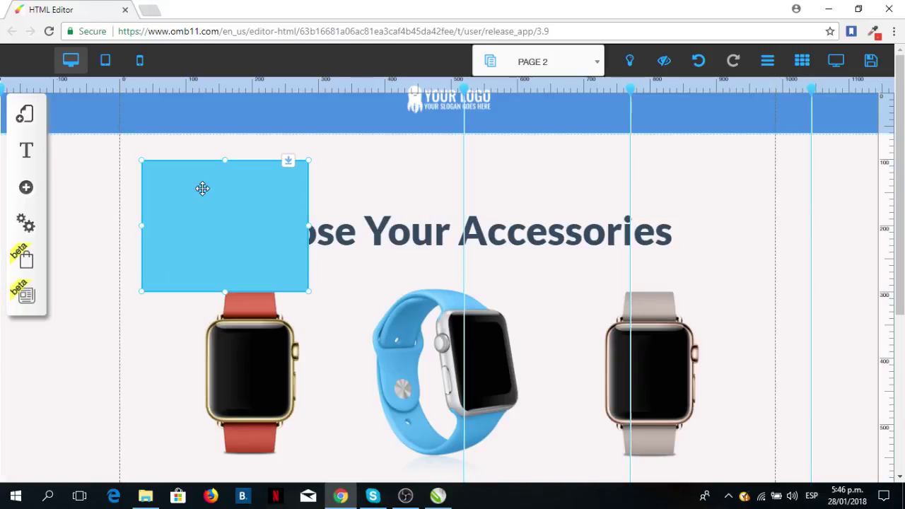
Make the new box transparent by removing its Central Background Color
{"action": "left_click", "coordinate": [202, 188]}
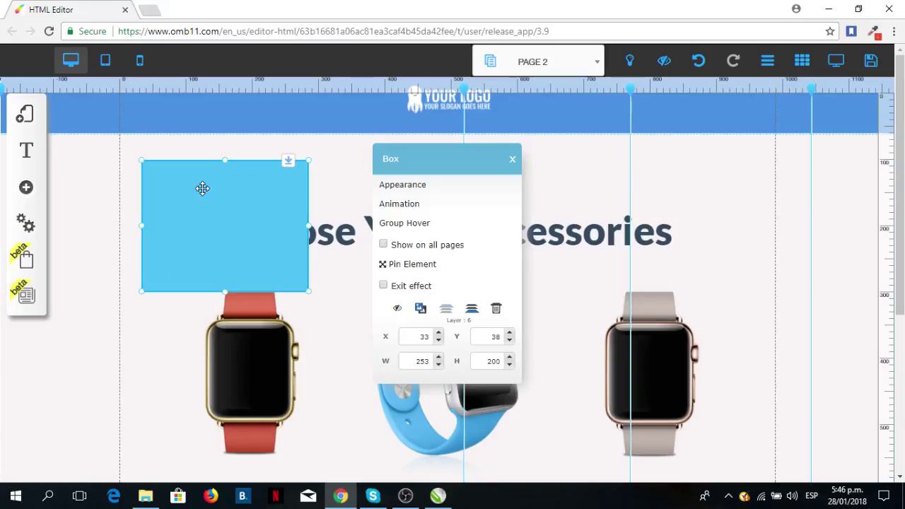
{"action": "left_click", "coordinate": [402, 186]}
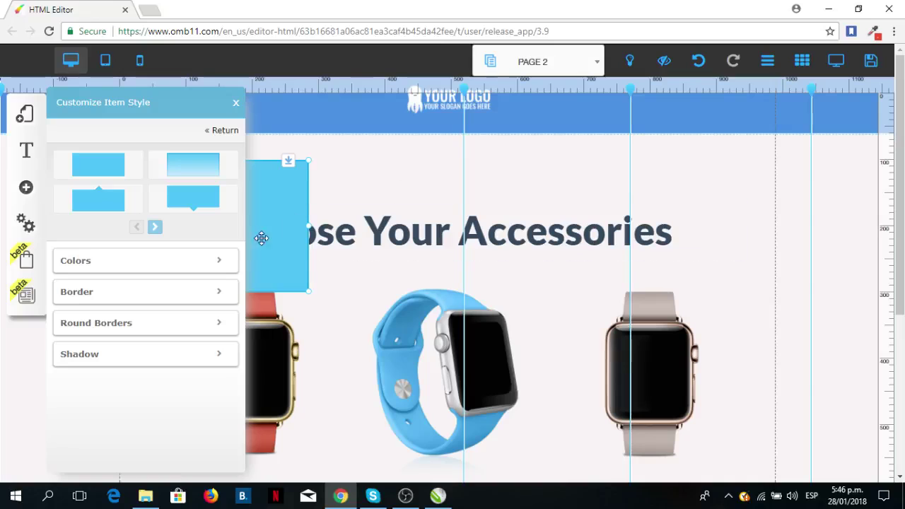
{"action": "left_click", "coordinate": [208, 266]}
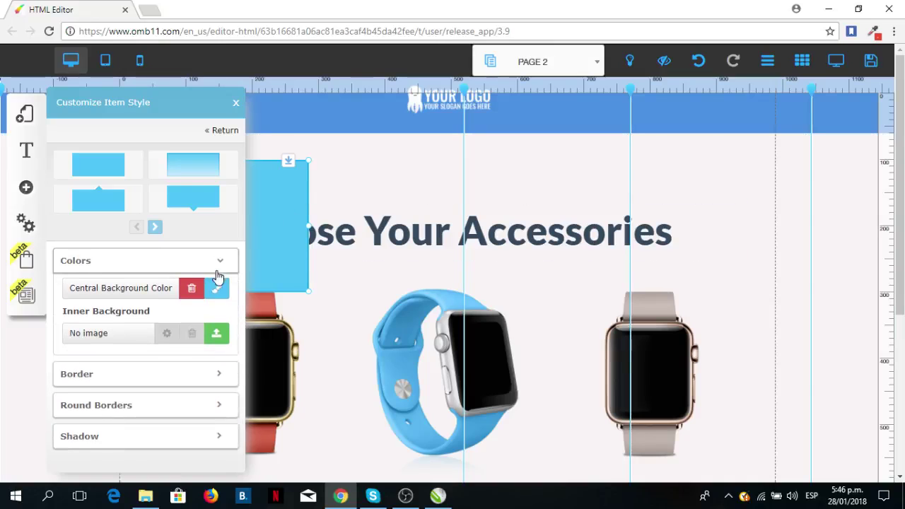
{"action": "left_click", "coordinate": [192, 288]}
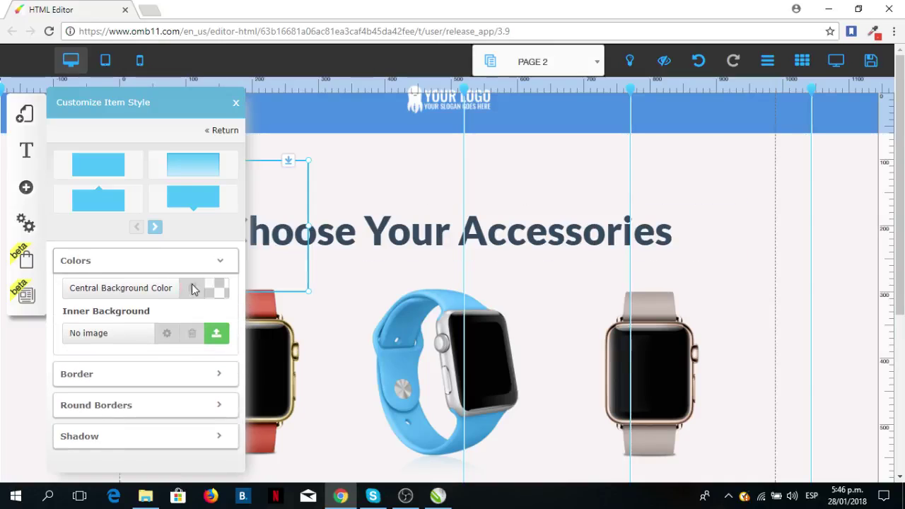
{"action": "left_click", "coordinate": [278, 174]}
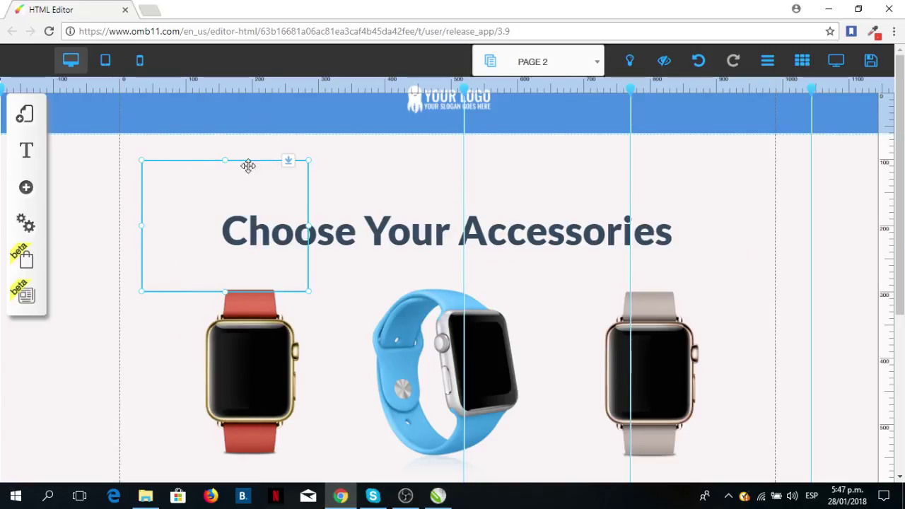
Move the transparent box just below the header and resize it to a shallow strip spanning the dashed page guides above the heading
{"action": "mouse_move", "coordinate": [212, 189]}
{"action": "left_mouse_down"}
{"action": "mouse_move", "coordinate": [236, 204]}
{"action": "mouse_move", "coordinate": [222, 190]}
{"action": "mouse_move", "coordinate": [298, 205]}
{"action": "mouse_move", "coordinate": [212, 192]}
{"action": "left_mouse_up"}
{"action": "left_click_drag", "start_coordinate": [288, 217], "coordinate": [756, 255]}
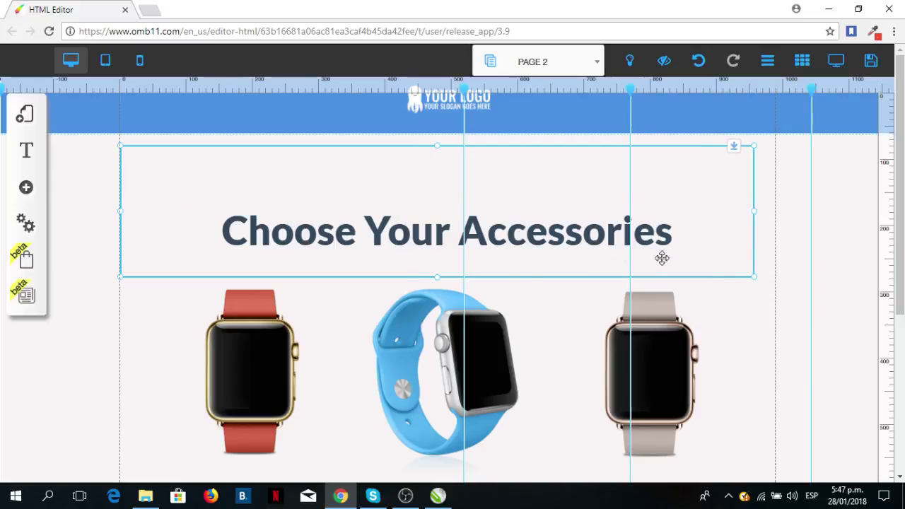
{"action": "left_click_drag", "start_coordinate": [437, 279], "coordinate": [438, 331]}
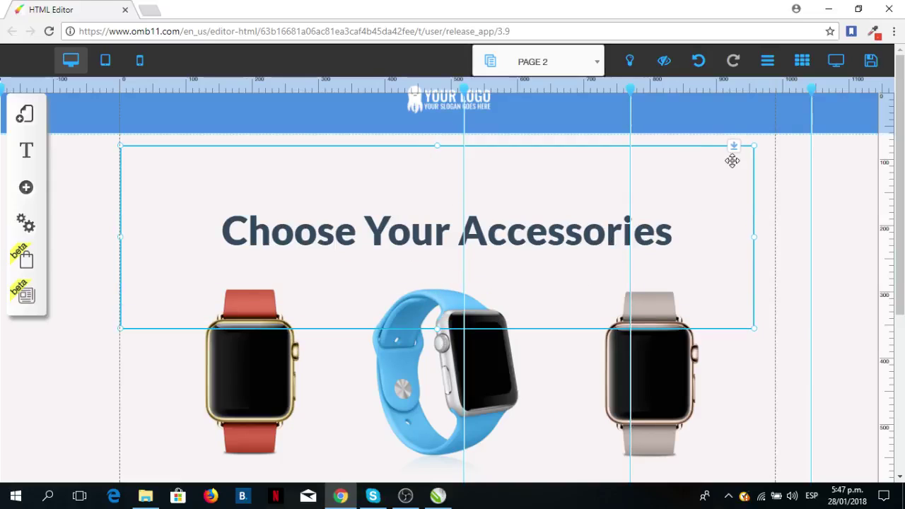
{"action": "scroll", "coordinate": [793, 277], "scroll_direction": "down", "scroll_amount": 4}
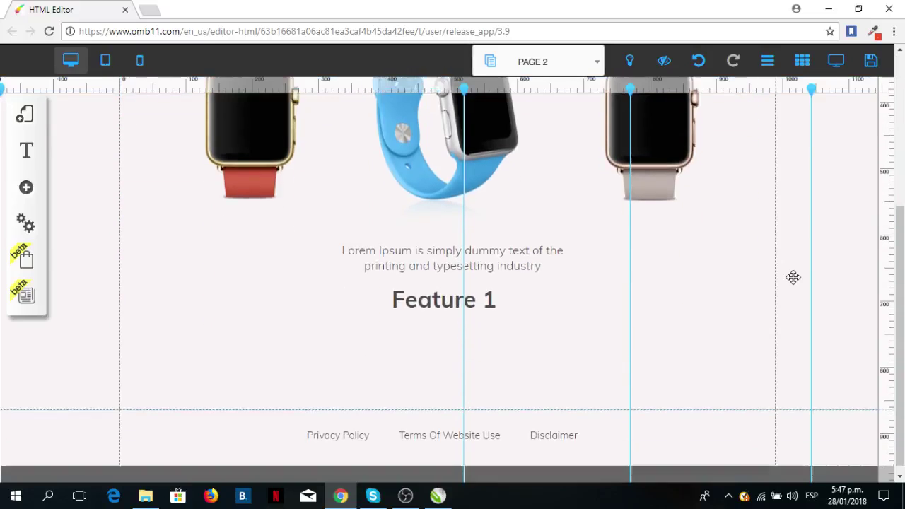
{"action": "scroll", "coordinate": [760, 238], "scroll_direction": "up", "scroll_amount": 4}
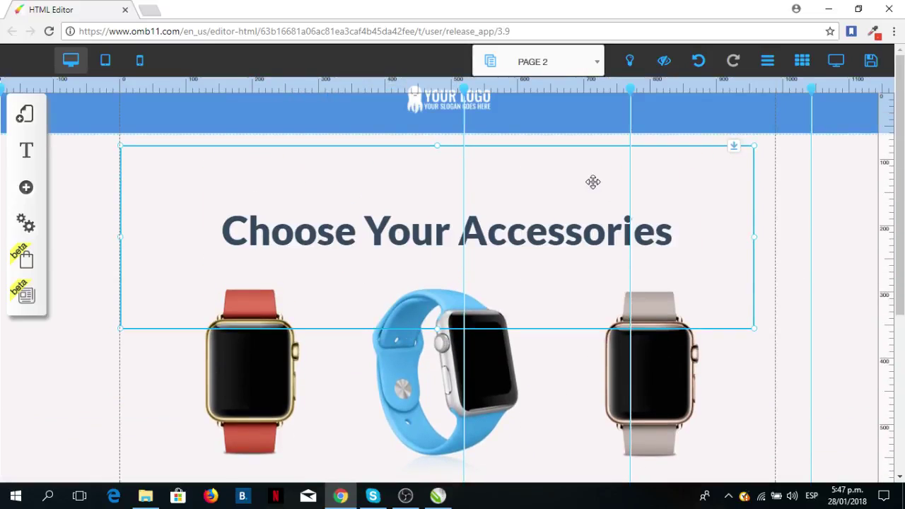
{"action": "left_click_drag", "start_coordinate": [436, 329], "coordinate": [435, 200]}
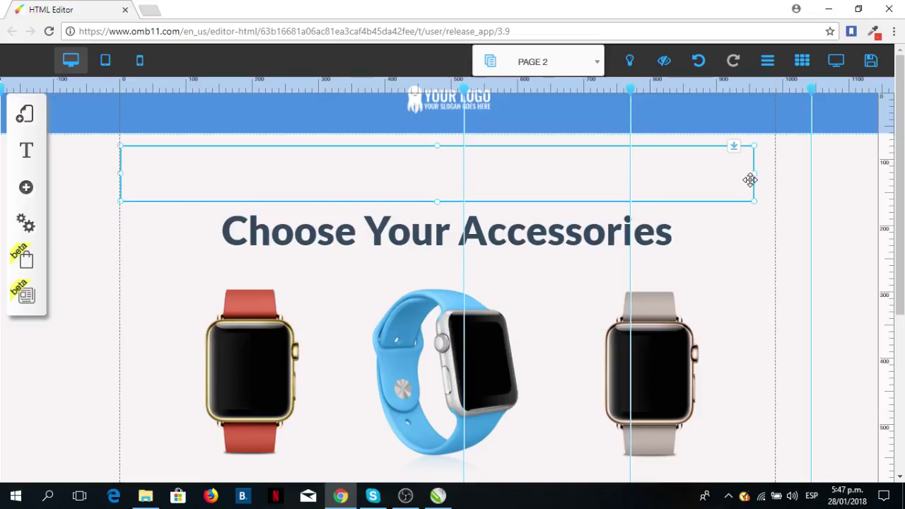
{"action": "left_click_drag", "start_coordinate": [755, 177], "coordinate": [777, 175]}
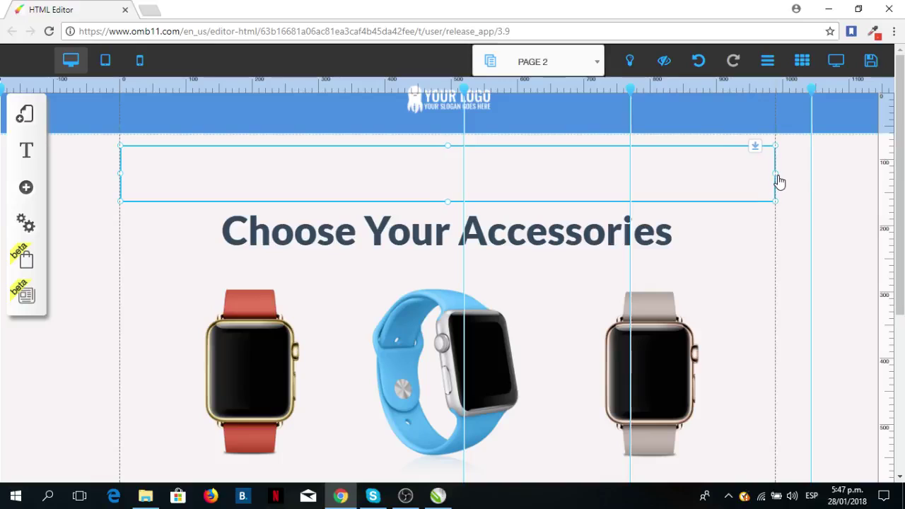
Move the Choose Your Accessories heading up into the transparent box and center it there
{"action": "left_click", "coordinate": [450, 241]}
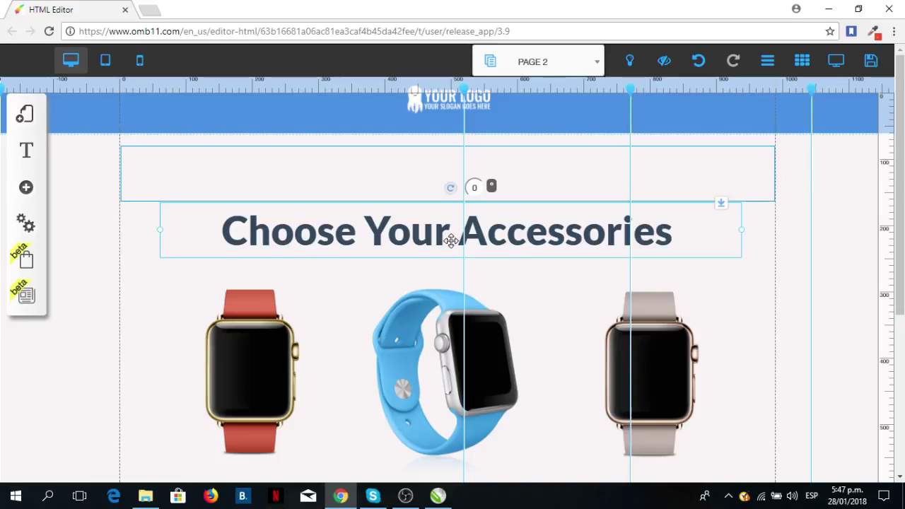
{"action": "left_click_drag", "start_coordinate": [521, 248], "coordinate": [511, 191]}
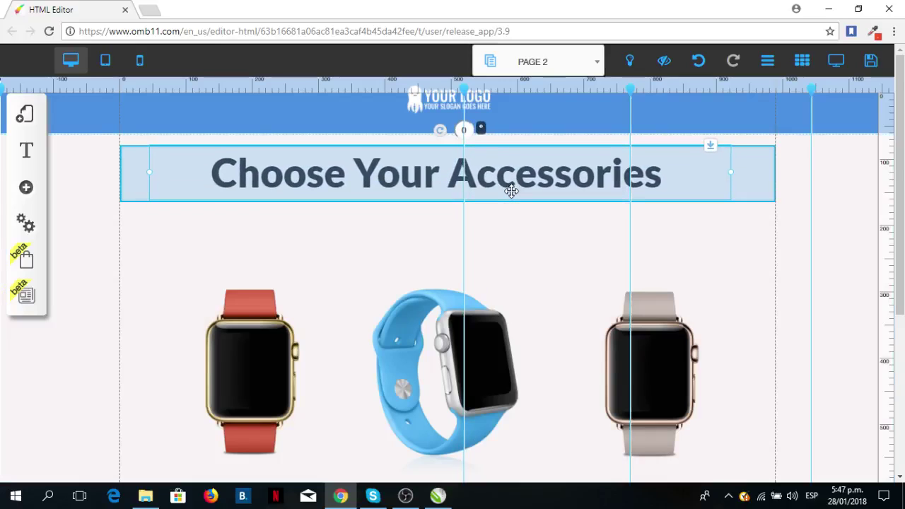
{"action": "mouse_move", "coordinate": [511, 191]}
{"action": "left_mouse_down"}
{"action": "mouse_move", "coordinate": [509, 253]}
{"action": "mouse_move", "coordinate": [513, 193]}
{"action": "left_mouse_up"}
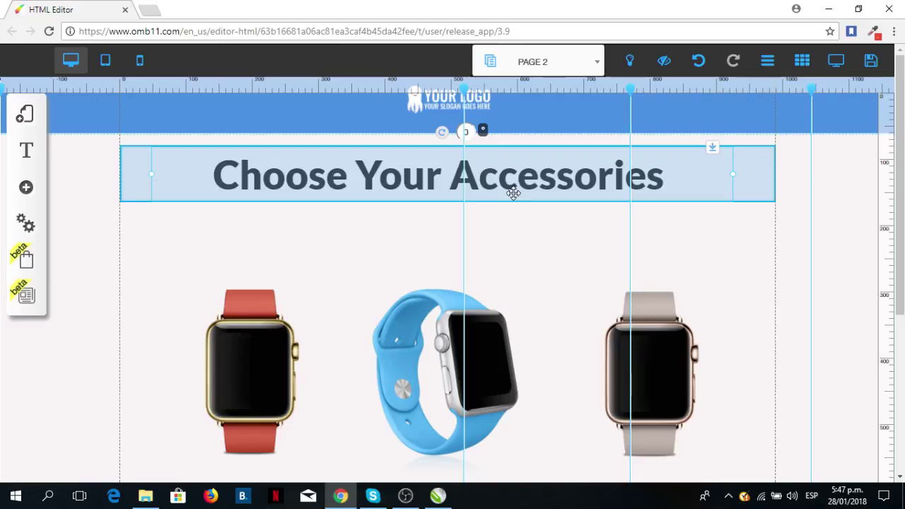
{"action": "left_click_drag", "start_coordinate": [513, 192], "coordinate": [516, 193]}
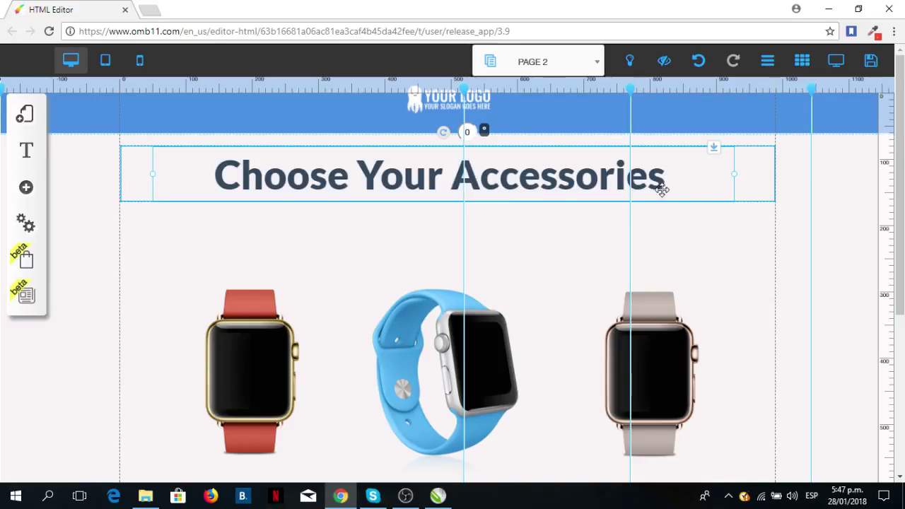
Extend the box downward and move the red, blue and beige watch images up into it
{"action": "left_click", "coordinate": [748, 190]}
{"action": "left_click_drag", "start_coordinate": [448, 204], "coordinate": [449, 282]}
{"action": "left_click", "coordinate": [246, 403]}
{"action": "left_click_drag", "start_coordinate": [246, 403], "coordinate": [251, 262]}
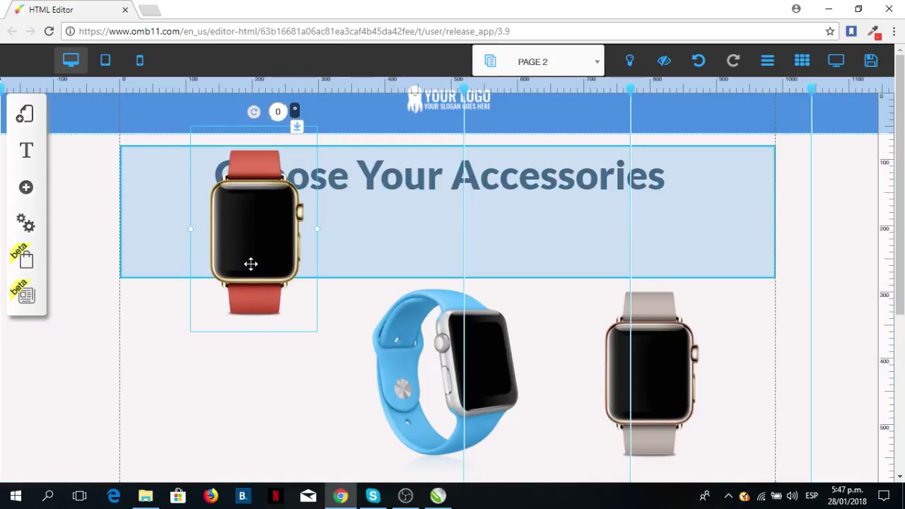
{"action": "left_click", "coordinate": [466, 370]}
{"action": "left_click_drag", "start_coordinate": [471, 360], "coordinate": [473, 246]}
{"action": "left_click", "coordinate": [670, 379]}
{"action": "left_click_drag", "start_coordinate": [671, 380], "coordinate": [671, 245]}
Lengthen the box further downward and lower the three watches inside it so they clear the heading
{"action": "left_click", "coordinate": [742, 249]}
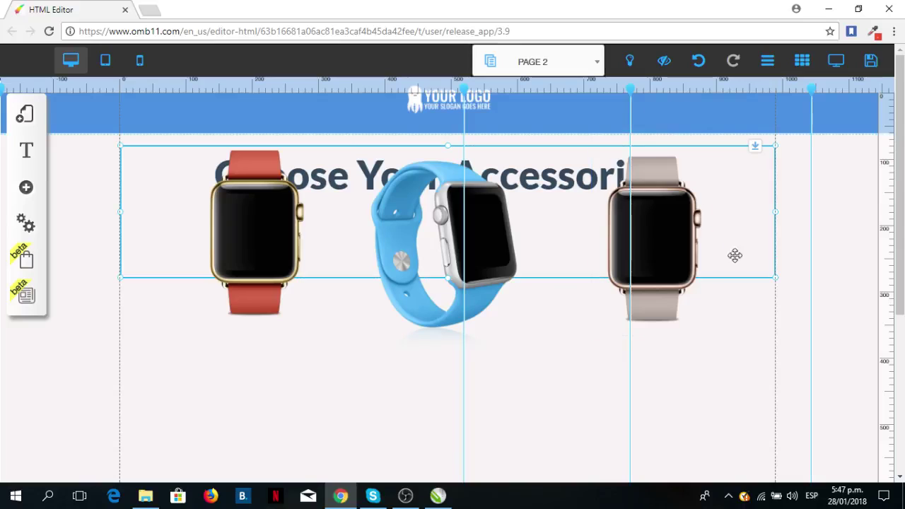
{"action": "left_click_drag", "start_coordinate": [451, 284], "coordinate": [450, 449]}
{"action": "left_click_drag", "start_coordinate": [247, 210], "coordinate": [242, 281]}
{"action": "left_click_drag", "start_coordinate": [471, 222], "coordinate": [481, 283]}
{"action": "left_click_drag", "start_coordinate": [718, 225], "coordinate": [662, 297]}
Shift the Lorem Ipsum text down and extend the box's bottom edge to make room beneath the watches
{"action": "scroll", "coordinate": [673, 297], "scroll_direction": "down", "scroll_amount": 2}
{"action": "left_click", "coordinate": [529, 226]}
{"action": "left_click", "coordinate": [486, 308]}
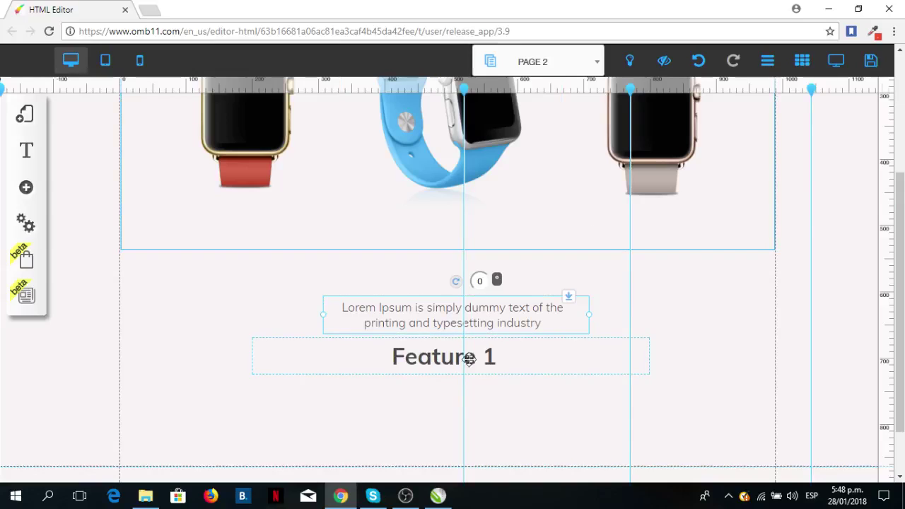
{"action": "left_click_drag", "start_coordinate": [566, 297], "coordinate": [571, 327]}
{"action": "left_click", "coordinate": [527, 246]}
{"action": "left_click_drag", "start_coordinate": [450, 257], "coordinate": [450, 326]}
Move the Lorem Ipsum text and the Feature 1 title into the box, and trim its bottom edge just below them
{"action": "left_click", "coordinate": [521, 392]}
{"action": "left_click_drag", "start_coordinate": [521, 391], "coordinate": [522, 226]}
{"action": "left_click", "coordinate": [487, 429]}
{"action": "left_click_drag", "start_coordinate": [487, 429], "coordinate": [488, 274]}
{"action": "left_click", "coordinate": [480, 315]}
{"action": "left_click_drag", "start_coordinate": [448, 333], "coordinate": [450, 311]}
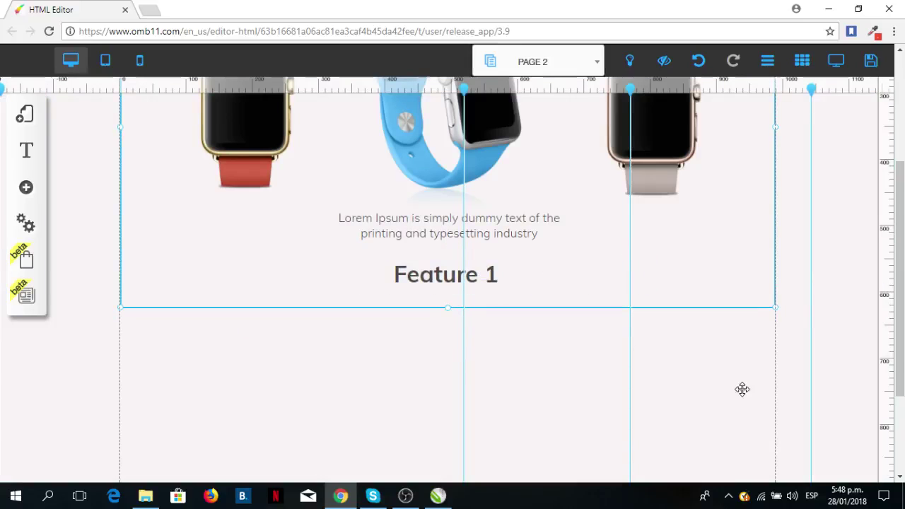
Move the box with all its contents down the page and back up to just below the header
{"action": "scroll", "coordinate": [714, 404], "scroll_direction": "up", "scroll_amount": 3}
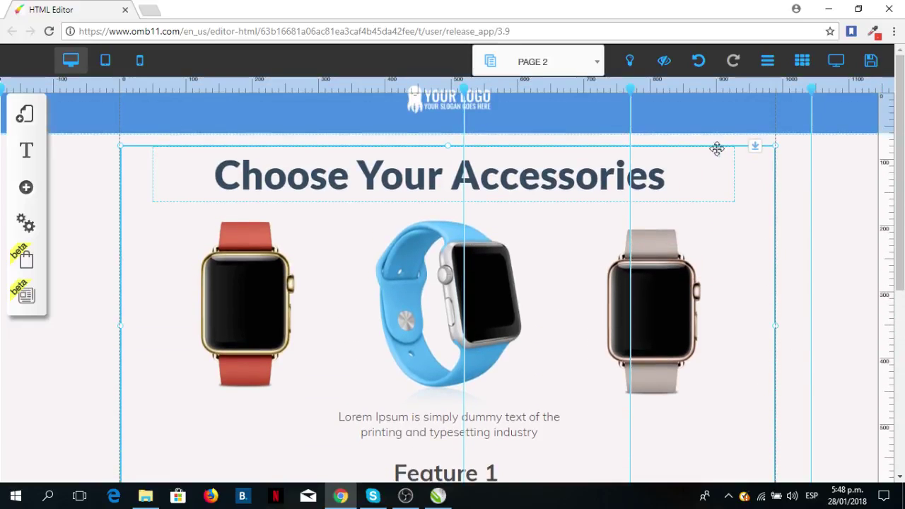
{"action": "left_click_drag", "start_coordinate": [765, 173], "coordinate": [775, 303]}
{"action": "scroll", "coordinate": [739, 201], "scroll_direction": "down", "scroll_amount": 3}
{"action": "scroll", "coordinate": [814, 309], "scroll_direction": "up", "scroll_amount": 2}
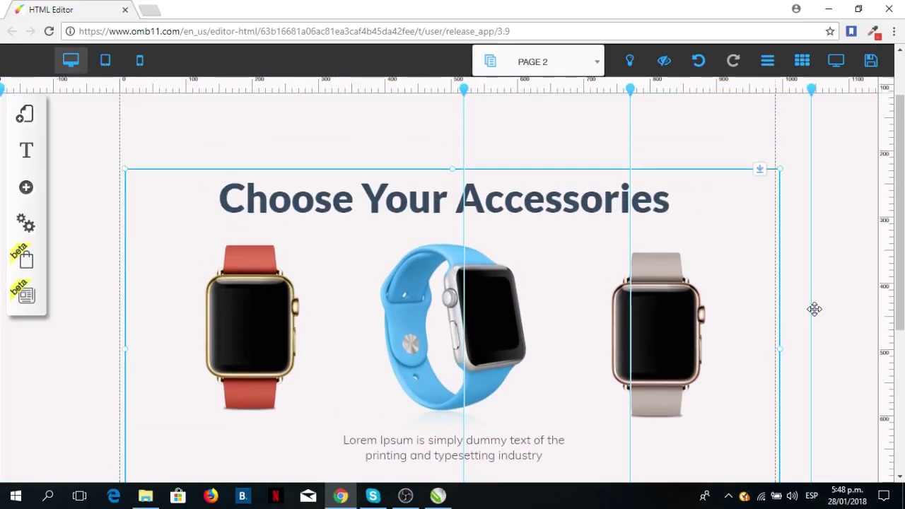
{"action": "left_click_drag", "start_coordinate": [760, 202], "coordinate": [755, 135]}
{"action": "scroll", "coordinate": [825, 296], "scroll_direction": "up", "scroll_amount": 1}
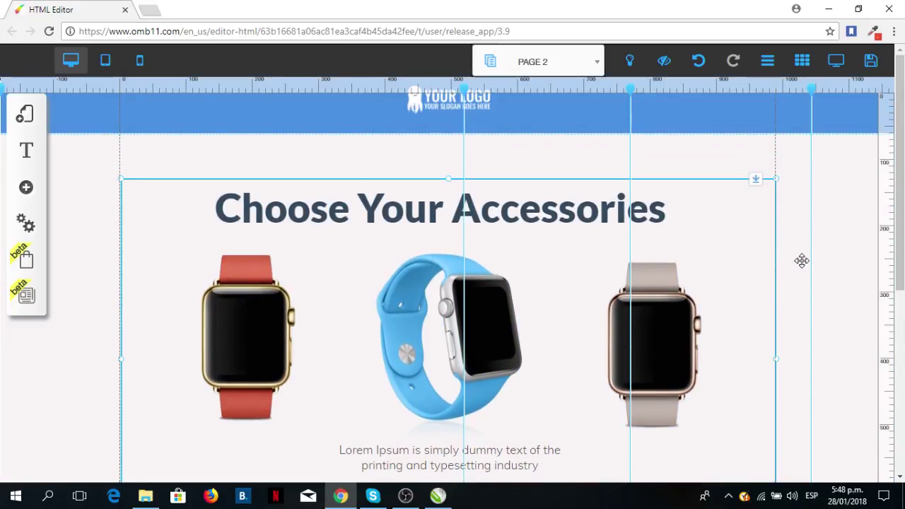
Lower the filled box to clear space and stretch the blue header banner down to about 490 on the vertical ruler
{"action": "scroll", "coordinate": [744, 226], "scroll_direction": "down", "scroll_amount": 4}
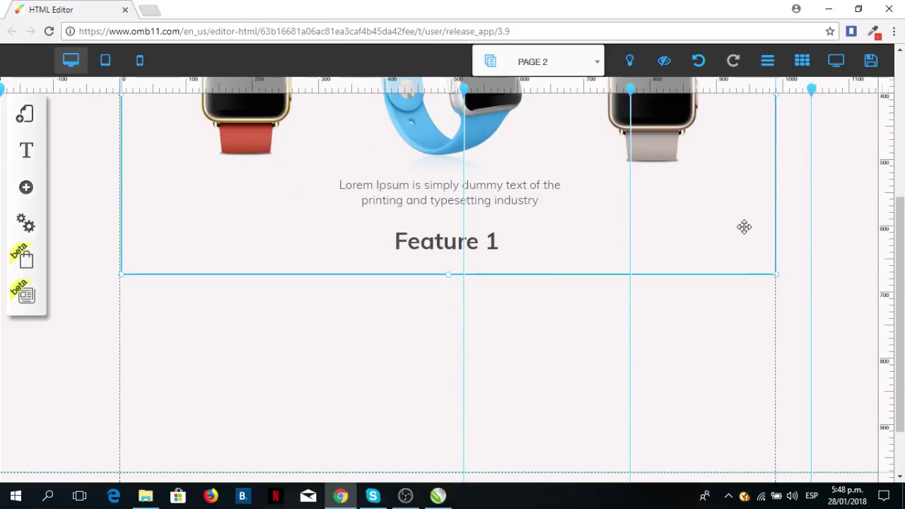
{"action": "scroll", "coordinate": [759, 268], "scroll_direction": "up", "scroll_amount": 2}
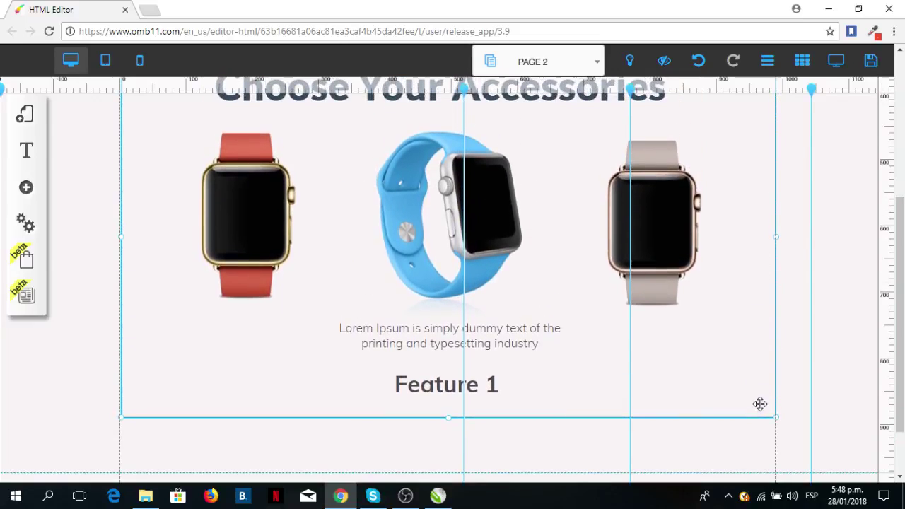
{"action": "scroll", "coordinate": [767, 382], "scroll_direction": "up", "scroll_amount": 4}
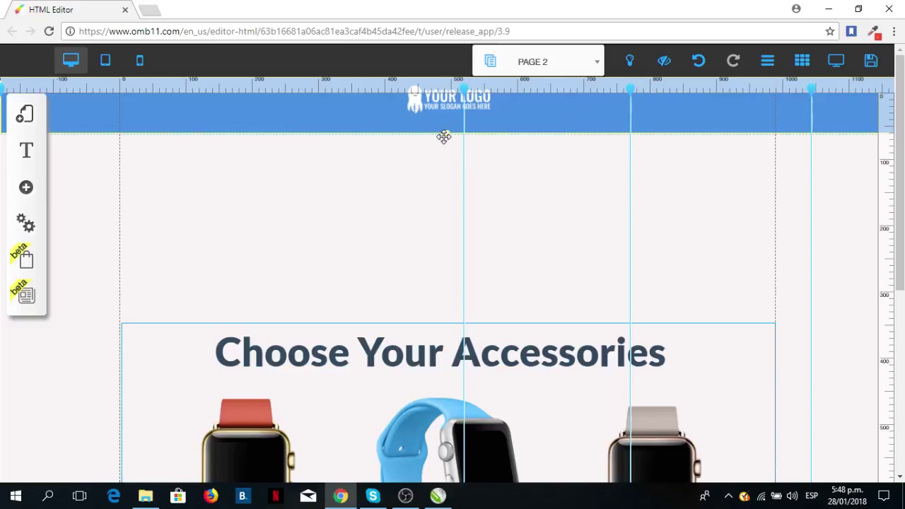
{"action": "left_click_drag", "start_coordinate": [449, 138], "coordinate": [495, 423]}
{"action": "scroll", "coordinate": [525, 304], "scroll_direction": "down", "scroll_amount": 7}
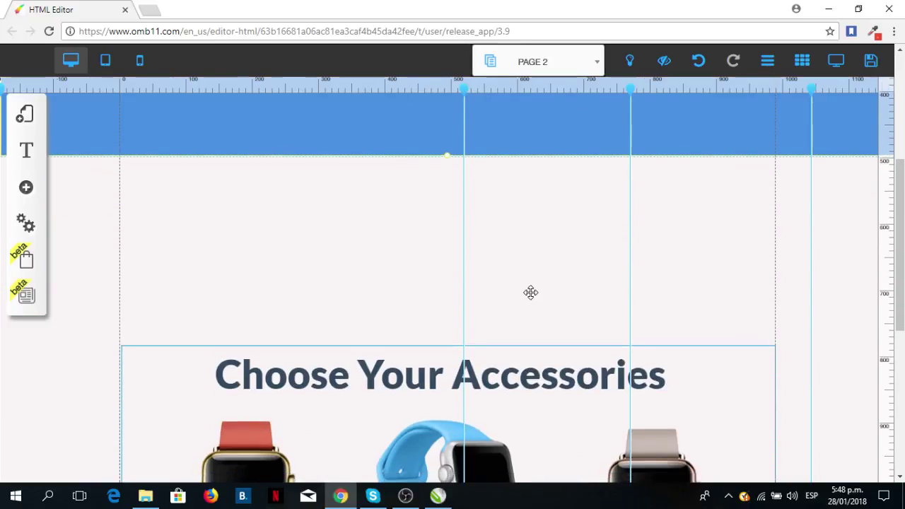
{"action": "scroll", "coordinate": [706, 212], "scroll_direction": "up", "scroll_amount": 2}
Move the box with all its contents up onto the blue header banner and acknowledge the root-element alert
{"action": "left_click_drag", "start_coordinate": [768, 323], "coordinate": [767, 133]}
{"action": "left_click_drag", "start_coordinate": [760, 444], "coordinate": [812, 254]}
{"action": "scroll", "coordinate": [724, 449], "scroll_direction": "up", "scroll_amount": 5}
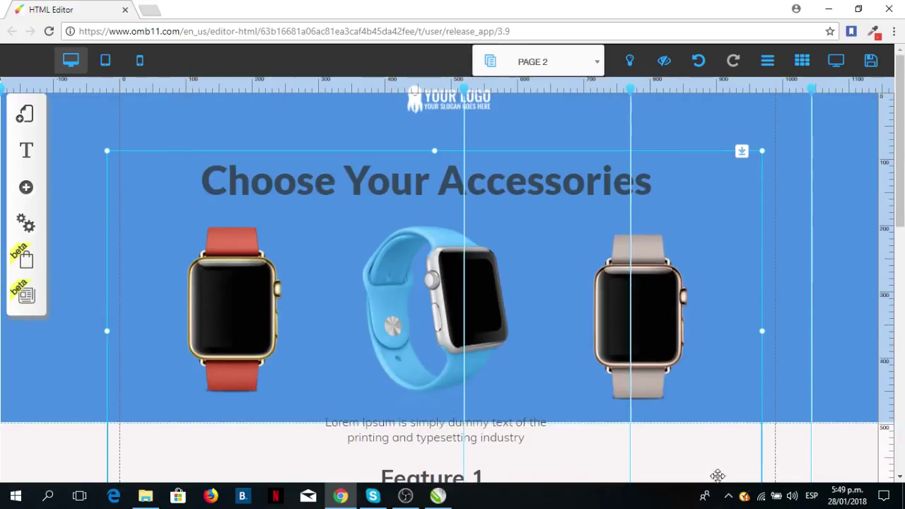
{"action": "left_click_drag", "start_coordinate": [741, 471], "coordinate": [763, 371]}
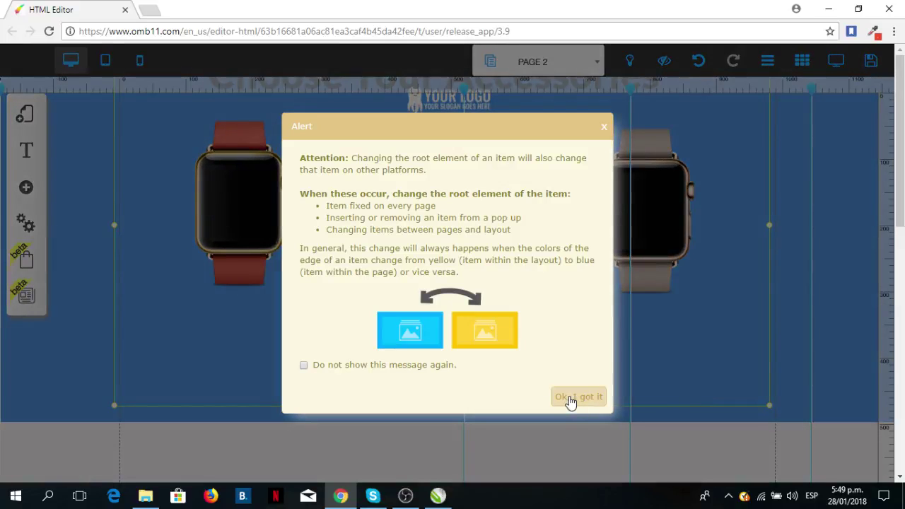
{"action": "left_click", "coordinate": [570, 397]}
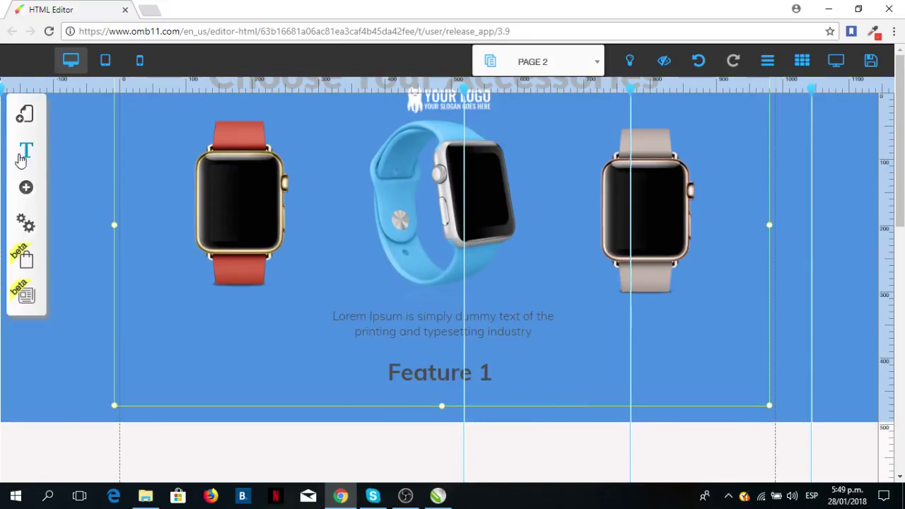
Switch to the Home page of the default layout and open its Settings and SEO options
{"action": "left_click", "coordinate": [25, 121]}
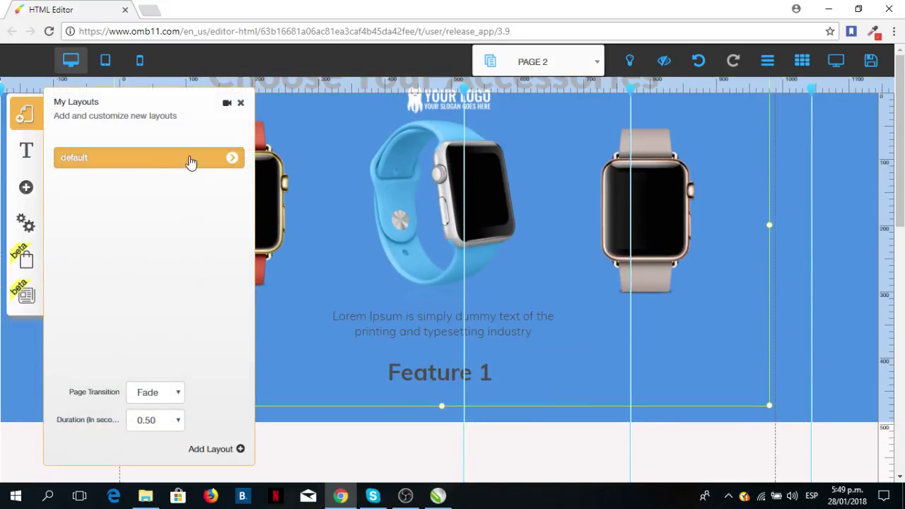
{"action": "left_click", "coordinate": [230, 158]}
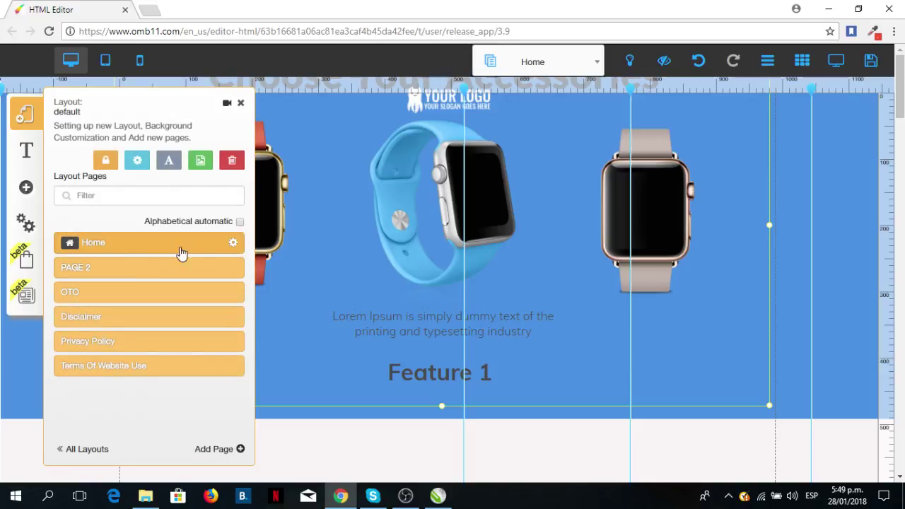
{"action": "left_click", "coordinate": [232, 244]}
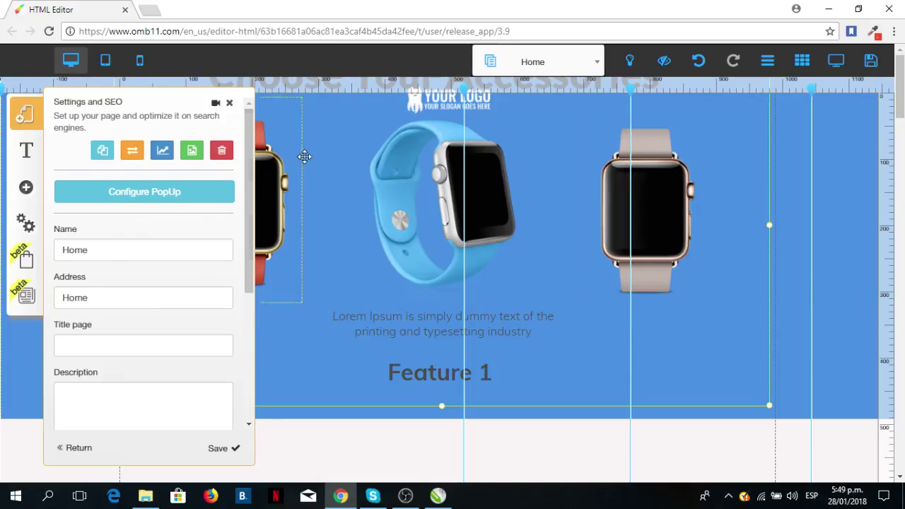
Close the page settings and look over the Home page sections down to the questions and back up to the product section
{"action": "left_click", "coordinate": [229, 104]}
{"action": "scroll", "coordinate": [533, 246], "scroll_direction": "down", "scroll_amount": 13}
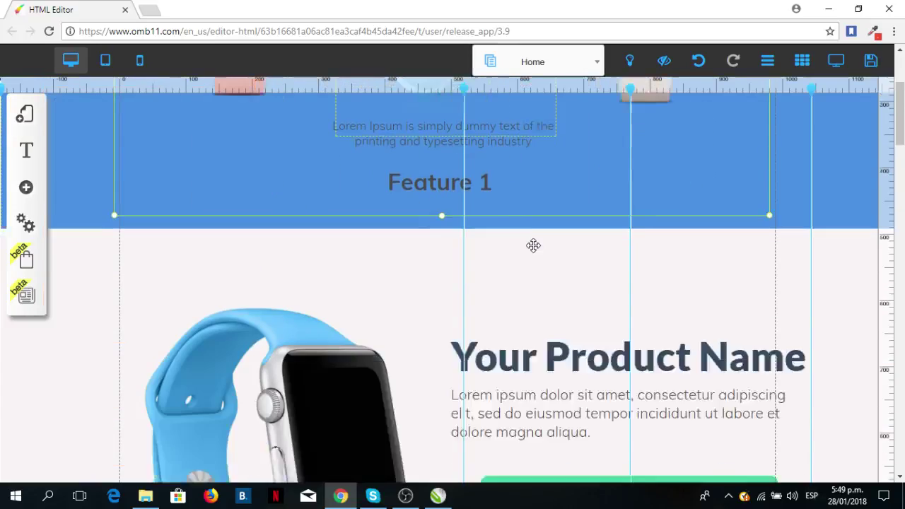
{"action": "scroll", "coordinate": [533, 245], "scroll_direction": "down", "scroll_amount": 20}
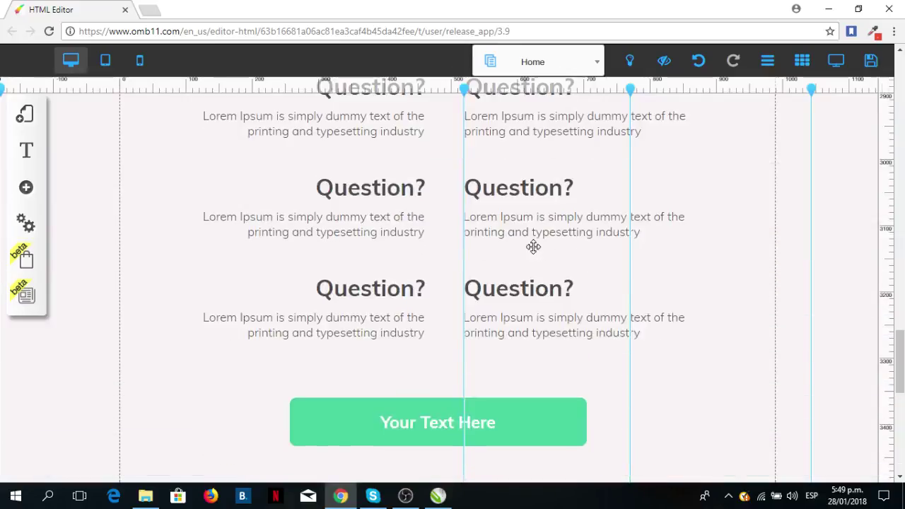
{"action": "scroll", "coordinate": [532, 245], "scroll_direction": "up", "scroll_amount": 8}
{"action": "scroll", "coordinate": [533, 245], "scroll_direction": "up", "scroll_amount": 20}
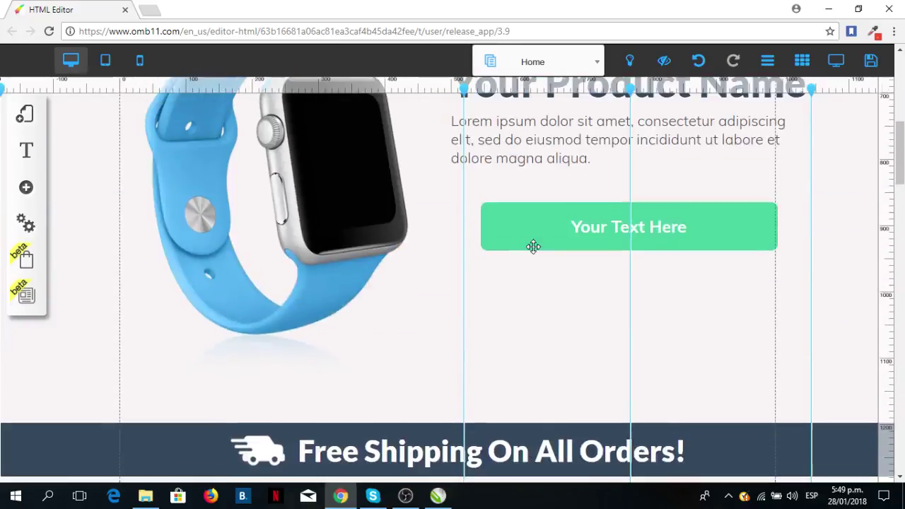
Push the product section and everything beneath it down to about 920 on the vertical ruler, leaving empty space below the banner
{"action": "scroll", "coordinate": [557, 231], "scroll_direction": "down", "scroll_amount": 2}
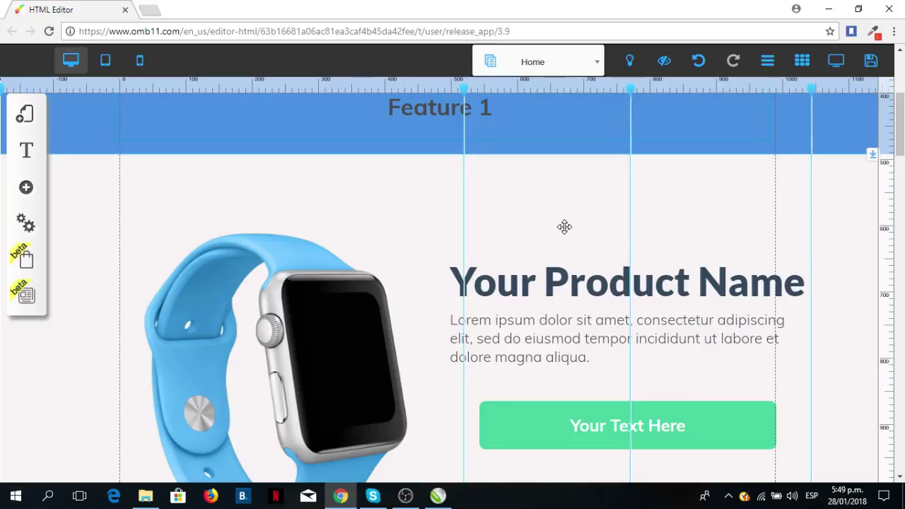
{"action": "left_click_drag", "start_coordinate": [873, 157], "coordinate": [848, 404]}
{"action": "scroll", "coordinate": [834, 339], "scroll_direction": "down", "scroll_amount": 4}
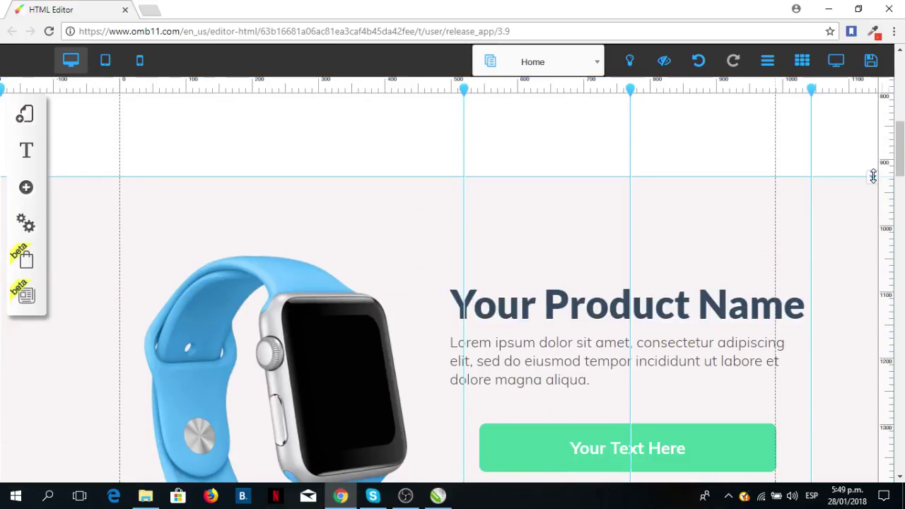
{"action": "left_click_drag", "start_coordinate": [872, 177], "coordinate": [870, 448]}
{"action": "scroll", "coordinate": [827, 301], "scroll_direction": "up", "scroll_amount": 5}
{"action": "scroll", "coordinate": [829, 302], "scroll_direction": "up", "scroll_amount": 3}
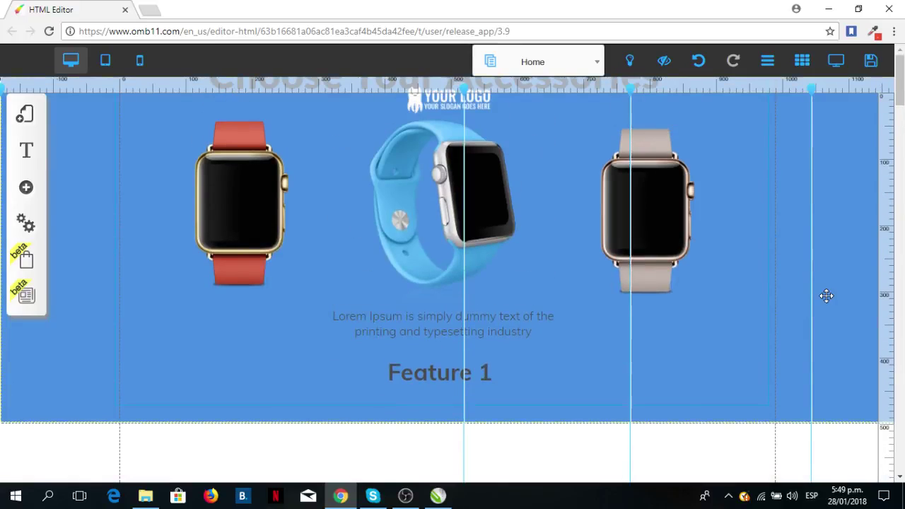
Move the box with all its contents off the blue banner into the empty page area below and acknowledge the root-element alert
{"action": "left_click", "coordinate": [763, 183]}
{"action": "left_click_drag", "start_coordinate": [763, 113], "coordinate": [768, 178]}
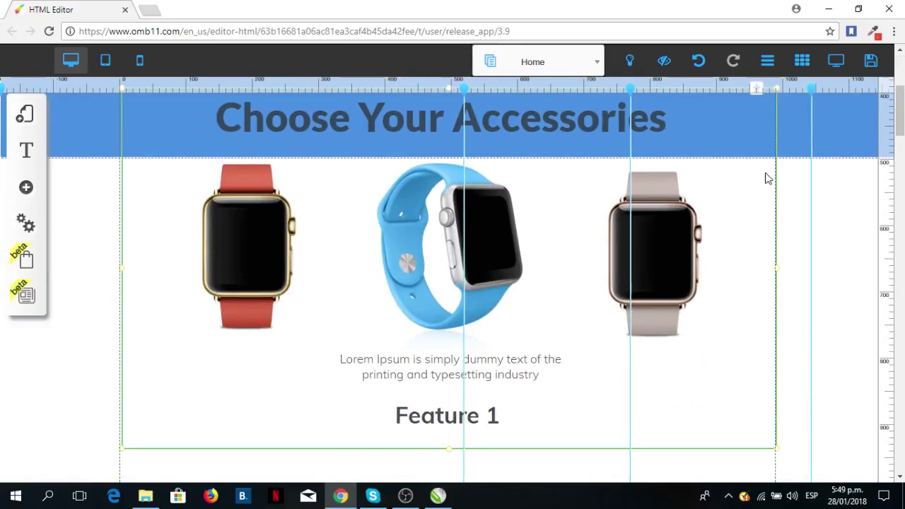
{"action": "left_click_drag", "start_coordinate": [768, 106], "coordinate": [765, 242]}
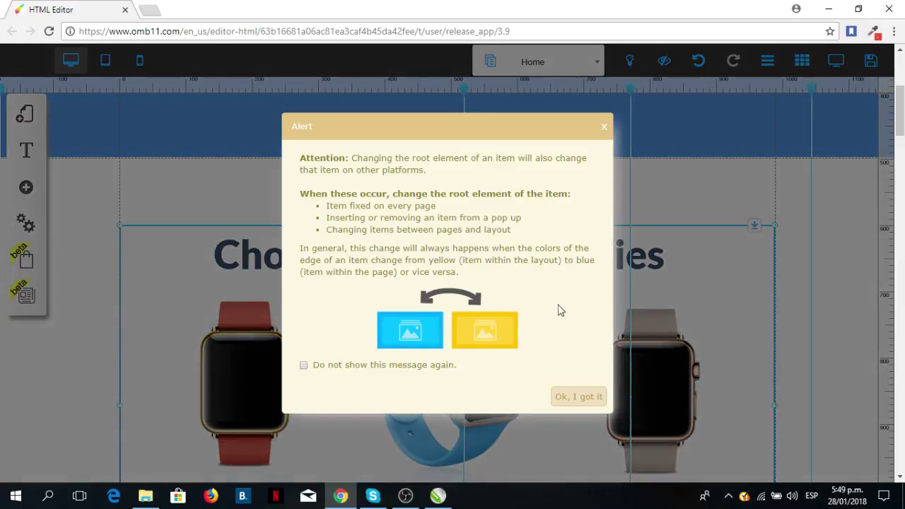
{"action": "left_click", "coordinate": [578, 398]}
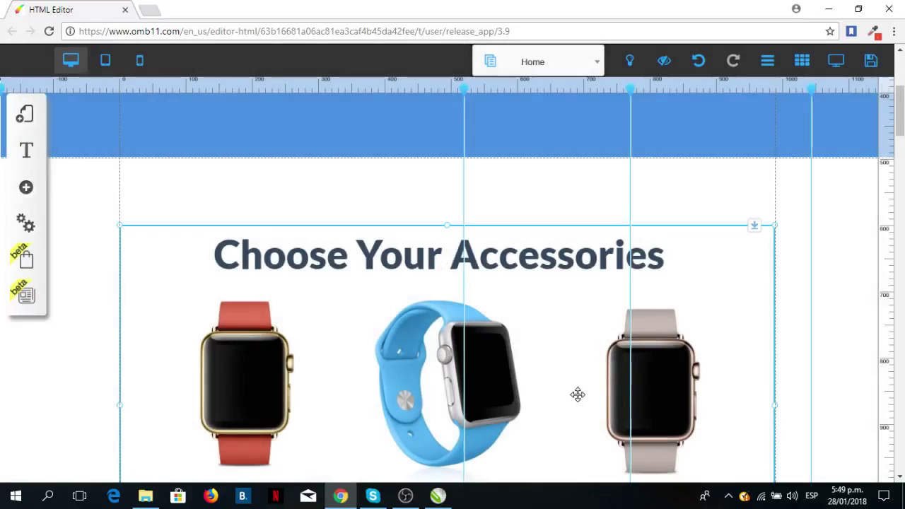
Shrink the blue header banner to about 50 on the vertical ruler and move the box up to just below it
{"action": "scroll", "coordinate": [575, 394], "scroll_direction": "up", "scroll_amount": 4}
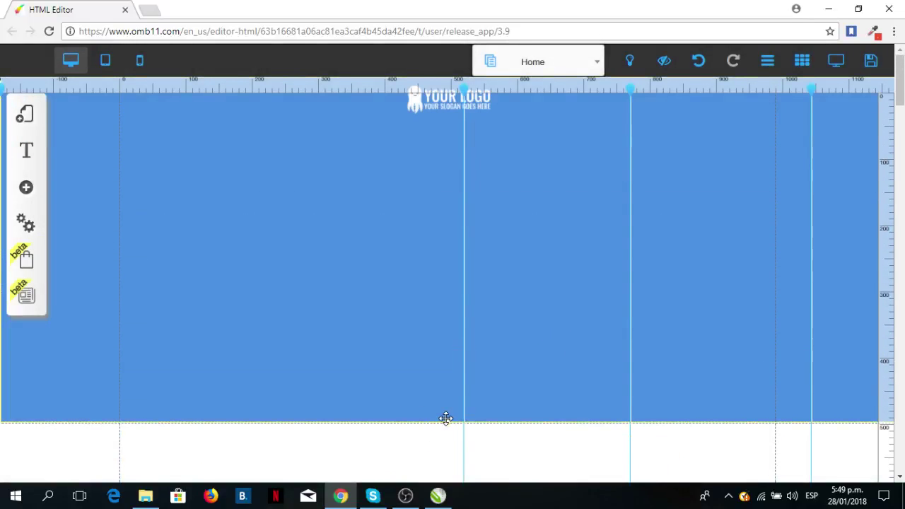
{"action": "left_click_drag", "start_coordinate": [447, 428], "coordinate": [460, 134]}
{"action": "left_click_drag", "start_coordinate": [741, 218], "coordinate": [737, 164]}
Pull the product section and the content beneath it up to just below the box, at about 615 on the vertical ruler
{"action": "scroll", "coordinate": [760, 231], "scroll_direction": "down", "scroll_amount": 3}
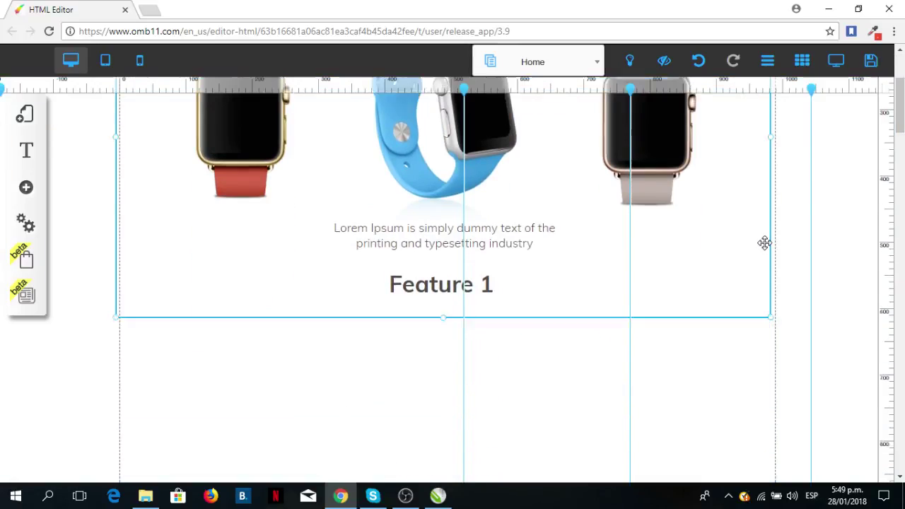
{"action": "scroll", "coordinate": [702, 325], "scroll_direction": "down", "scroll_amount": 3}
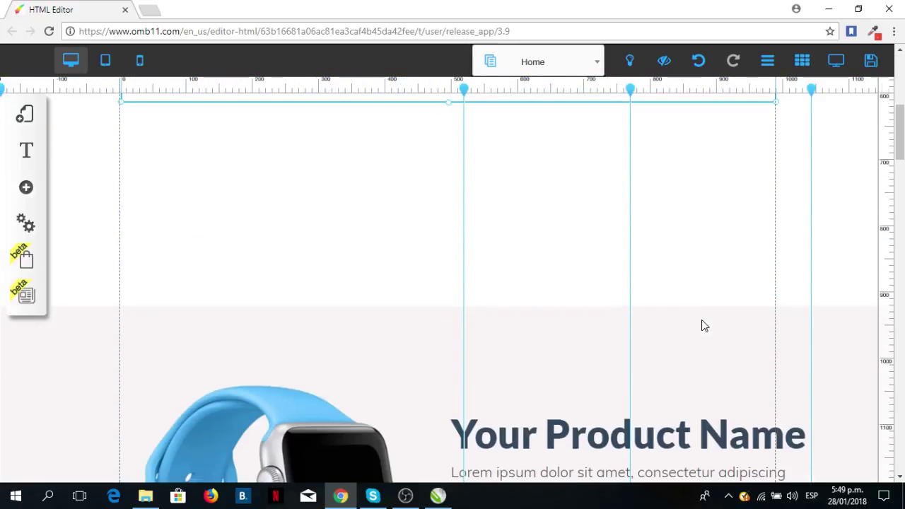
{"action": "left_click_drag", "start_coordinate": [874, 311], "coordinate": [850, 106]}
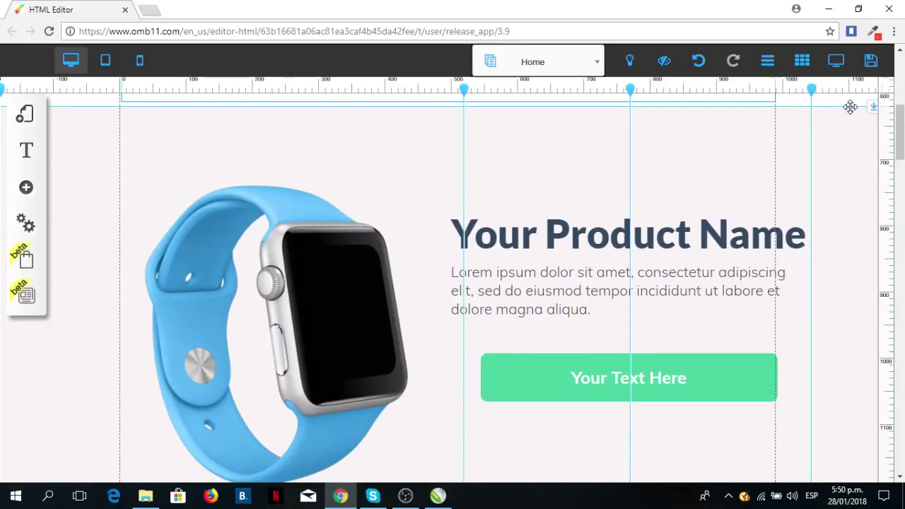
{"action": "scroll", "coordinate": [831, 132], "scroll_direction": "up", "scroll_amount": 3}
{"action": "left_click_drag", "start_coordinate": [872, 307], "coordinate": [874, 303]}
{"action": "scroll", "coordinate": [797, 330], "scroll_direction": "up", "scroll_amount": 3}
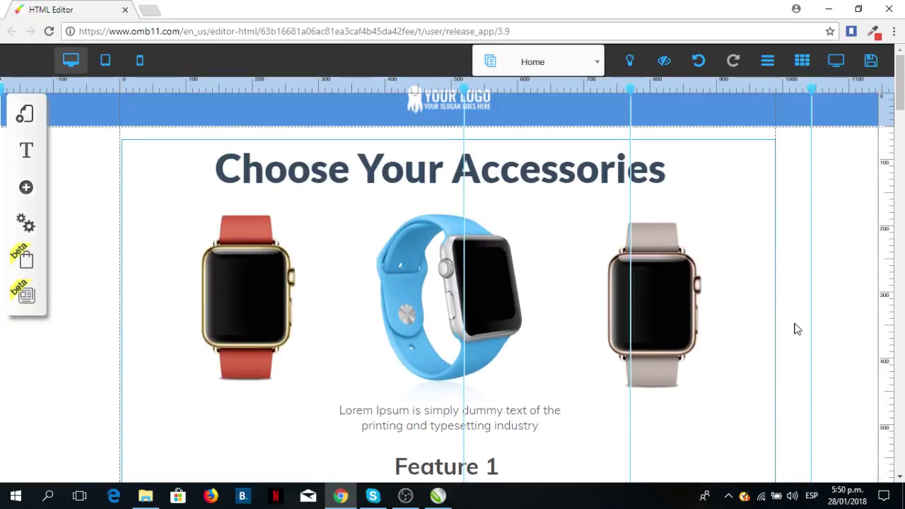
Remove the border color from the box around the accessories content and close its style settings
{"action": "left_click", "coordinate": [757, 163]}
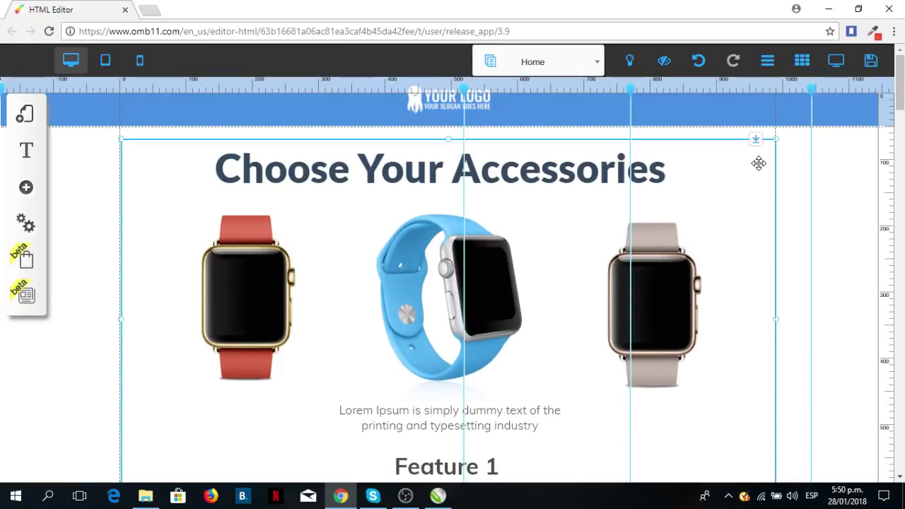
{"action": "left_click", "coordinate": [131, 155]}
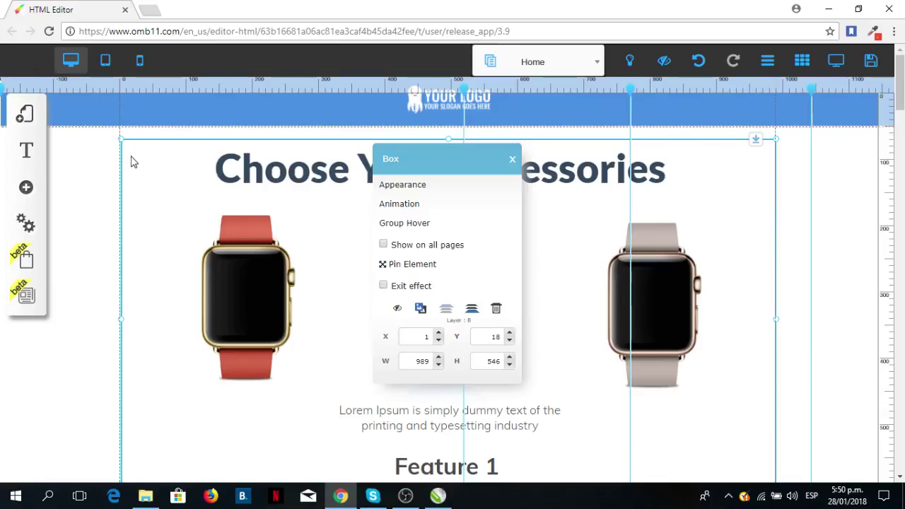
{"action": "left_click", "coordinate": [404, 188]}
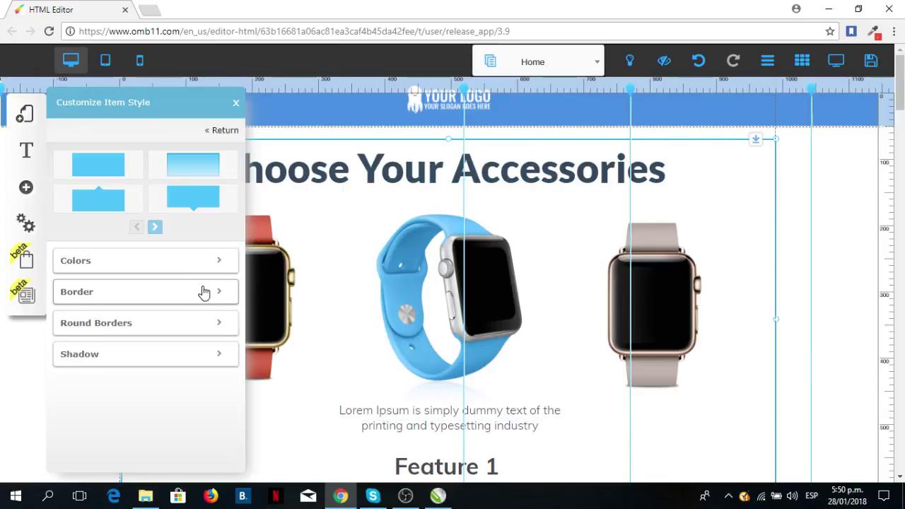
{"action": "left_click", "coordinate": [209, 299]}
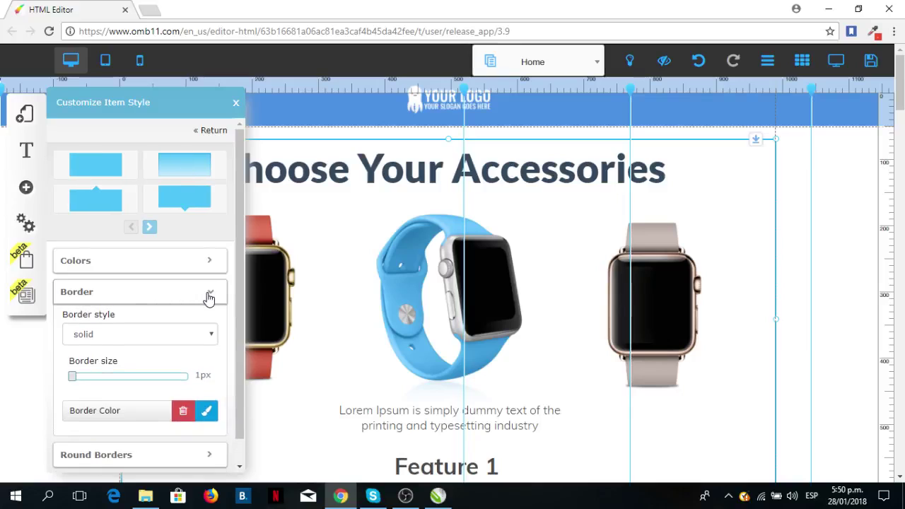
{"action": "left_click", "coordinate": [182, 417]}
{"action": "left_click", "coordinate": [236, 108]}
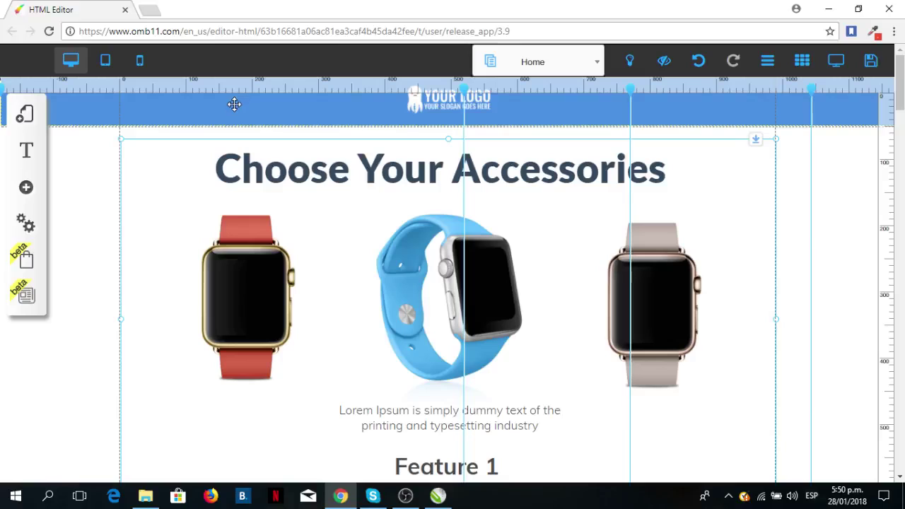